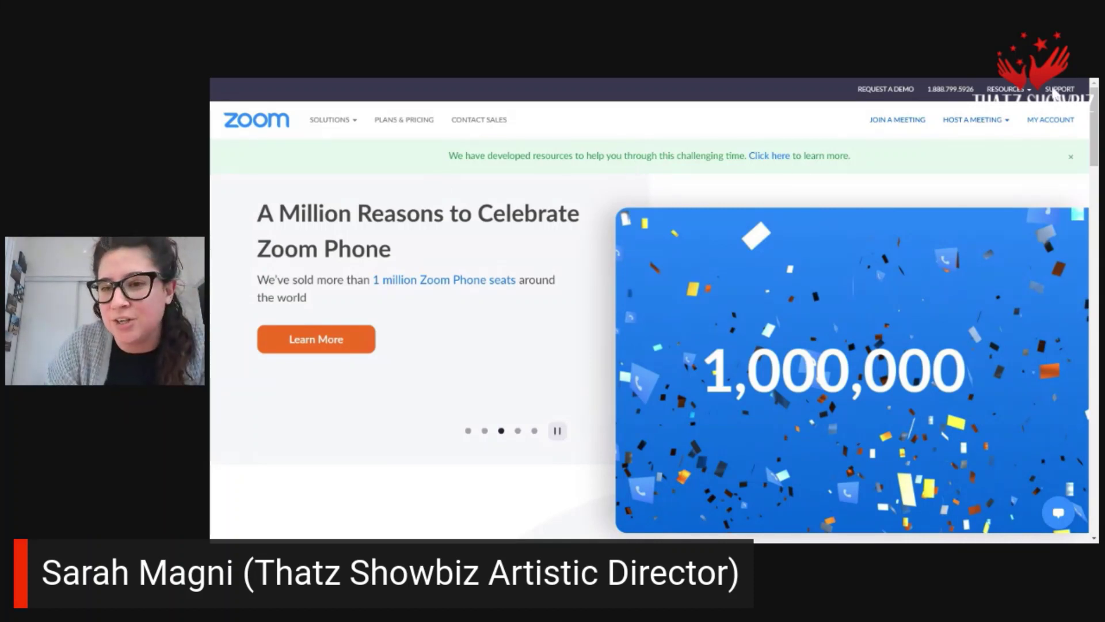
Step: Go from My Account to the Account Settings page in the Zoom web portal
left_click(1046, 127)
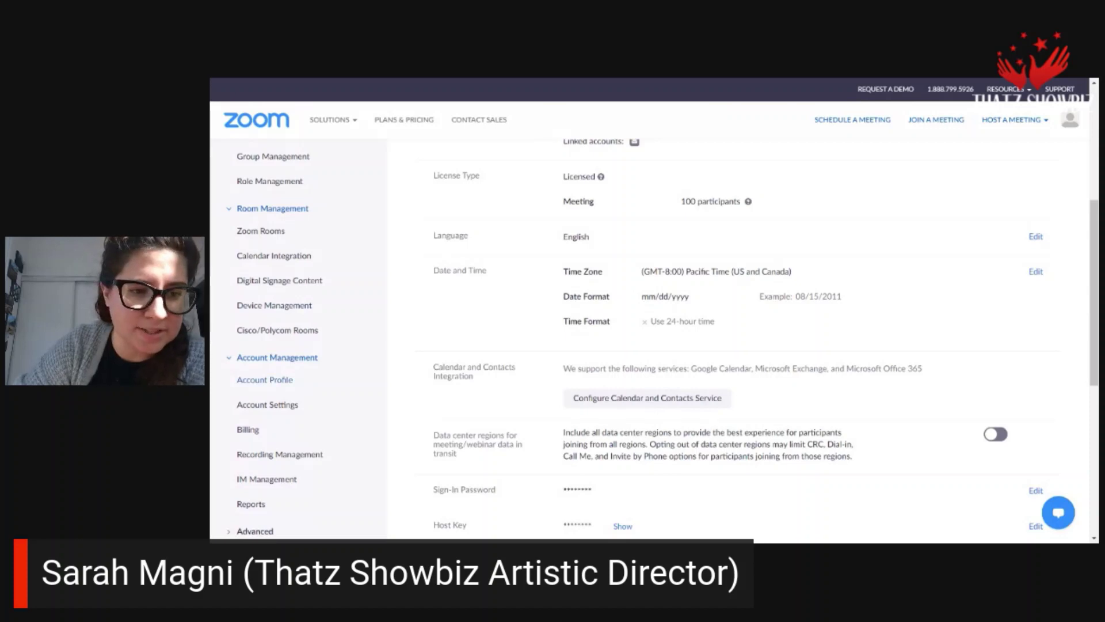
left_click(268, 406)
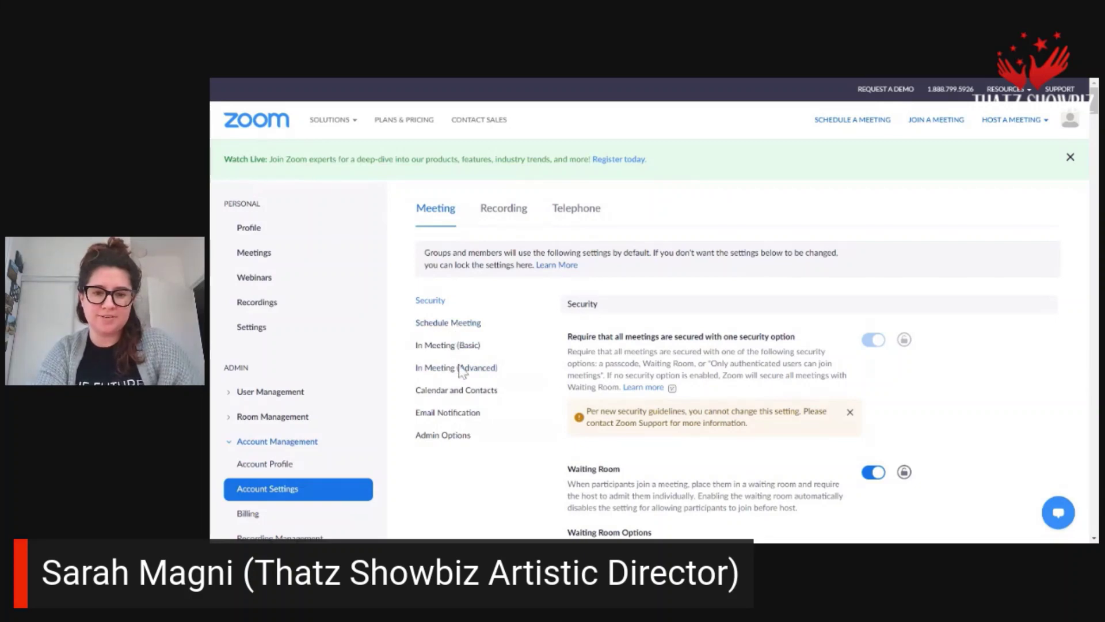
Step: Turn on Closed captioning under In Meeting (Advanced) and confirm enabling it for all users
scroll(812, 189, "down", 2)
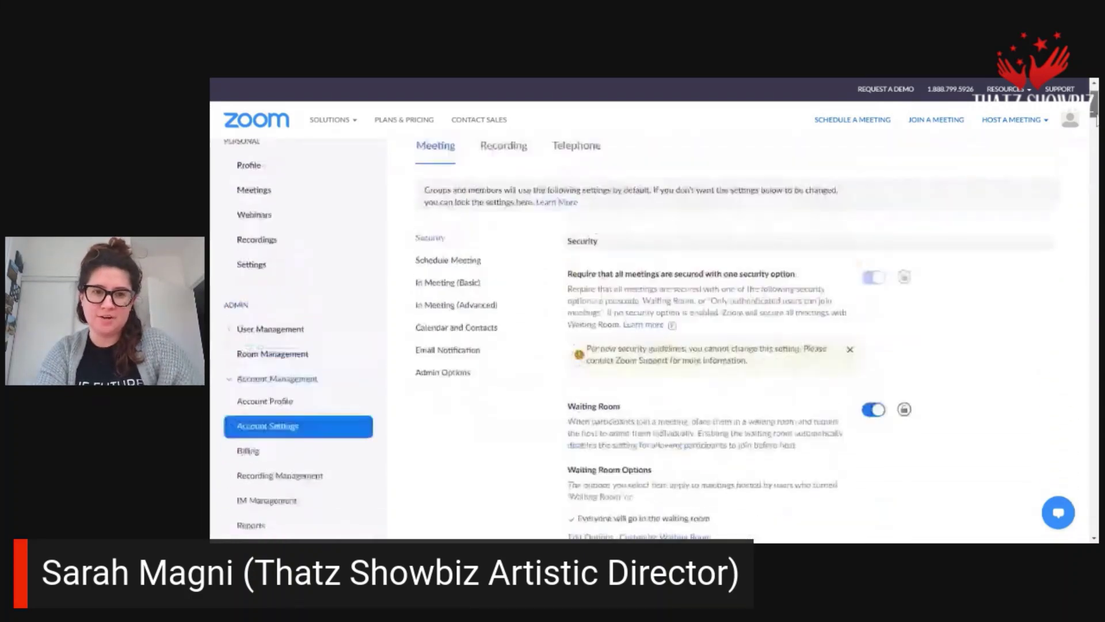
scroll(812, 189, "up", 1)
left_click(487, 327)
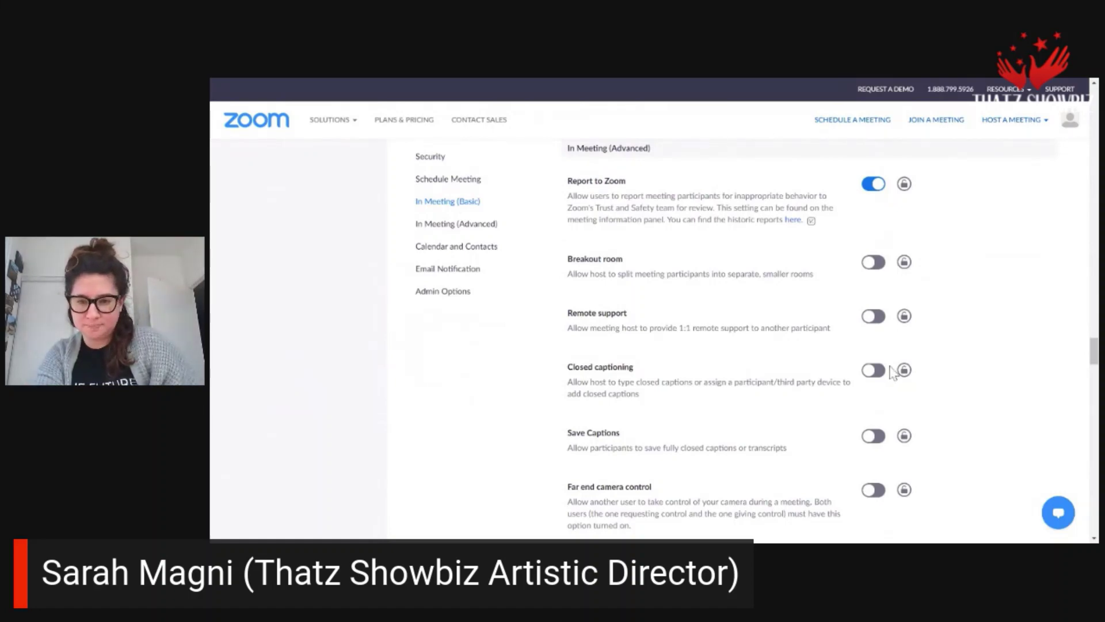
left_click(873, 370)
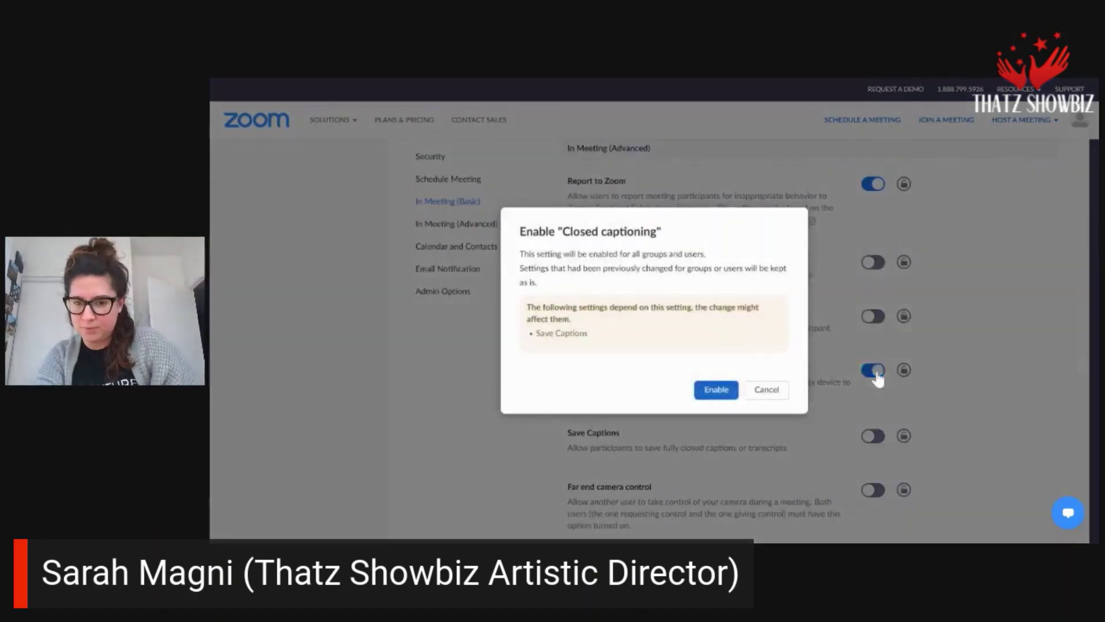
left_click(727, 392)
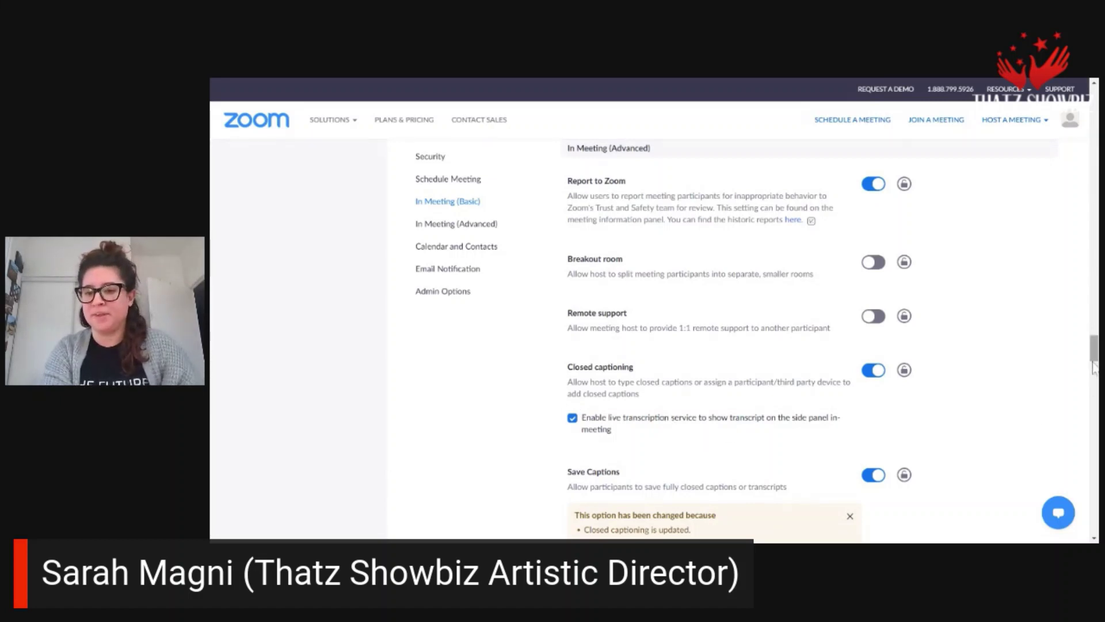
Step: Scroll down through the remaining In Meeting settings
left_click_drag(1094, 358, 1092, 373)
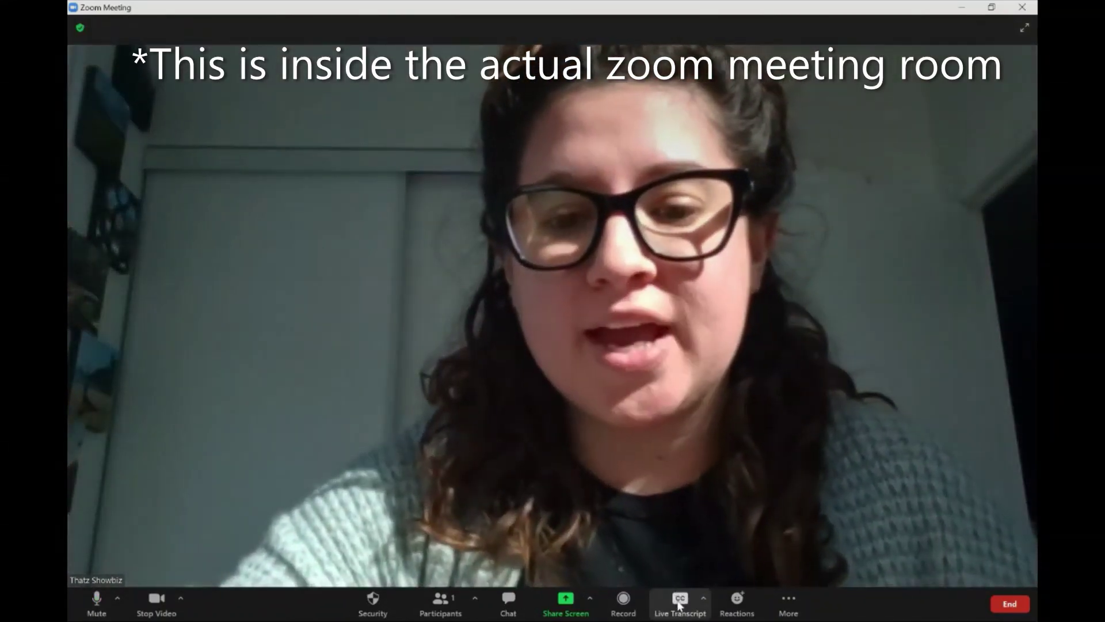
Step: Enable Auto-Transcription from Live Transcript and settle the caption box at bottom centre
left_click(679, 602)
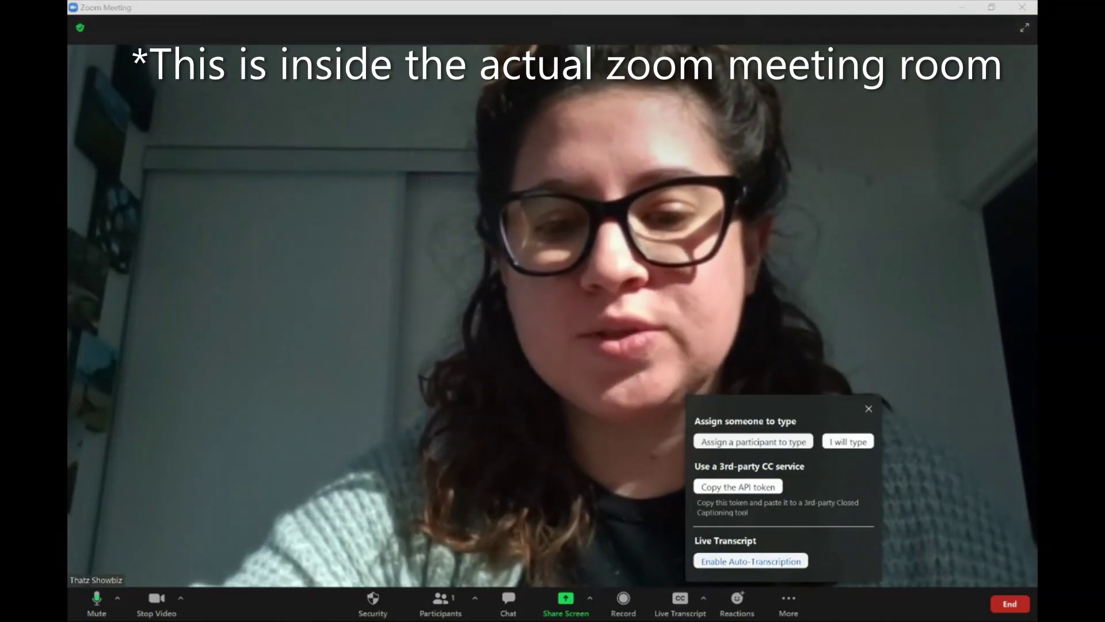
left_click(751, 560)
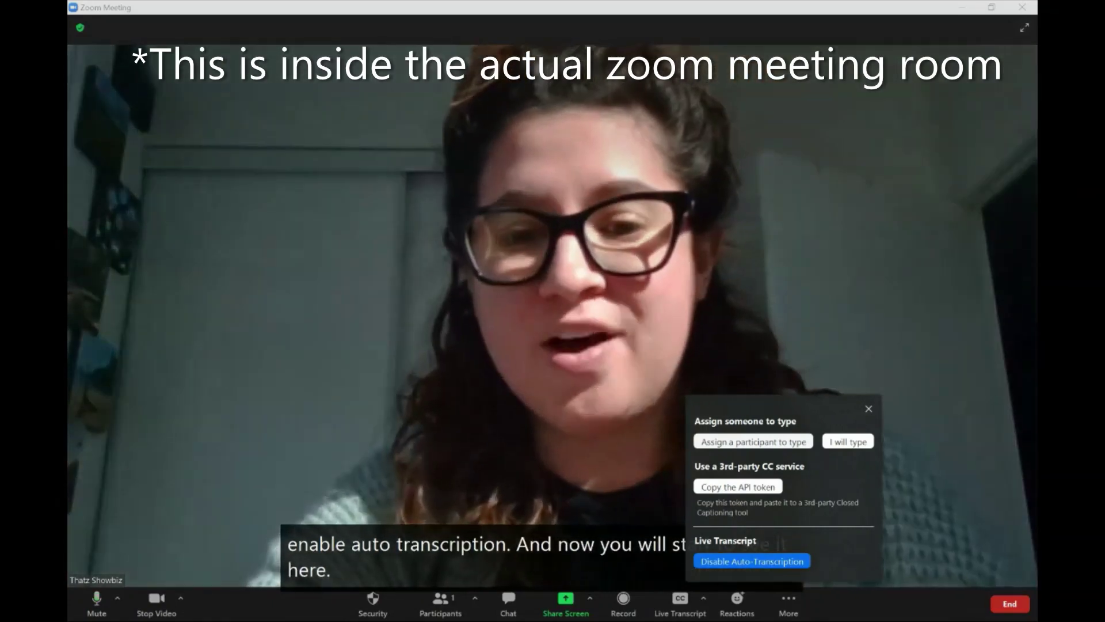
left_click_drag(541, 557, 365, 87)
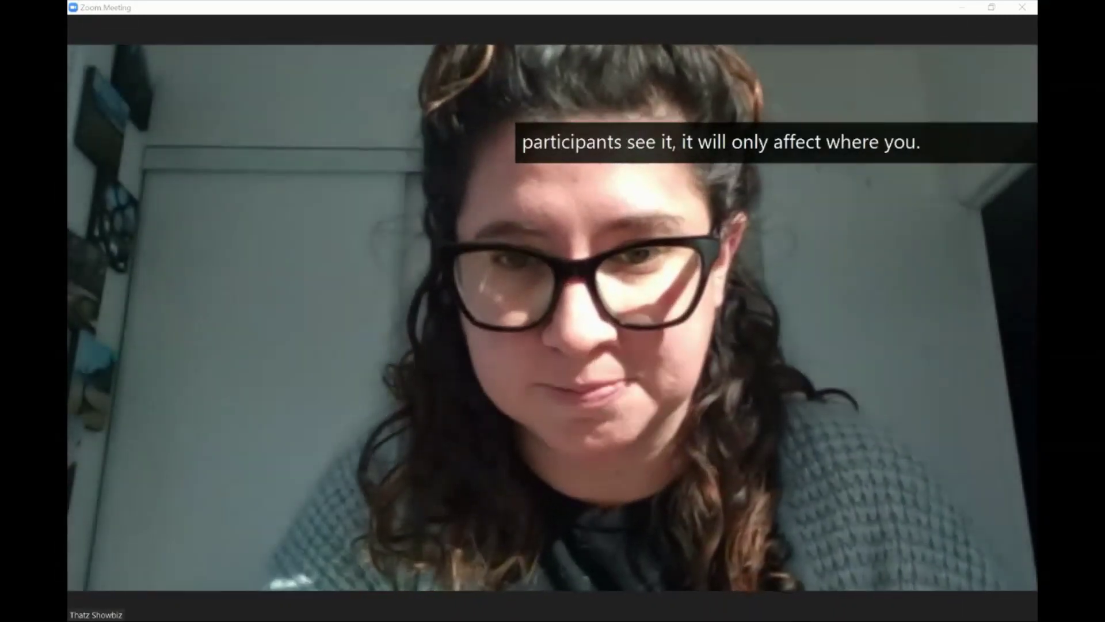
left_click_drag(777, 143, 569, 540)
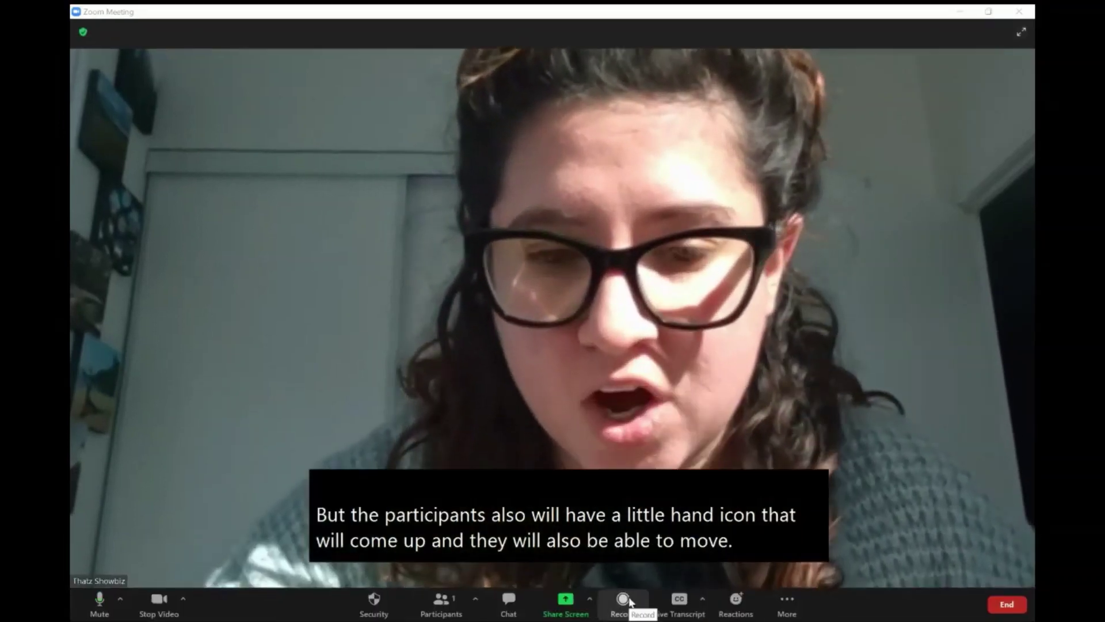
left_click(702, 598)
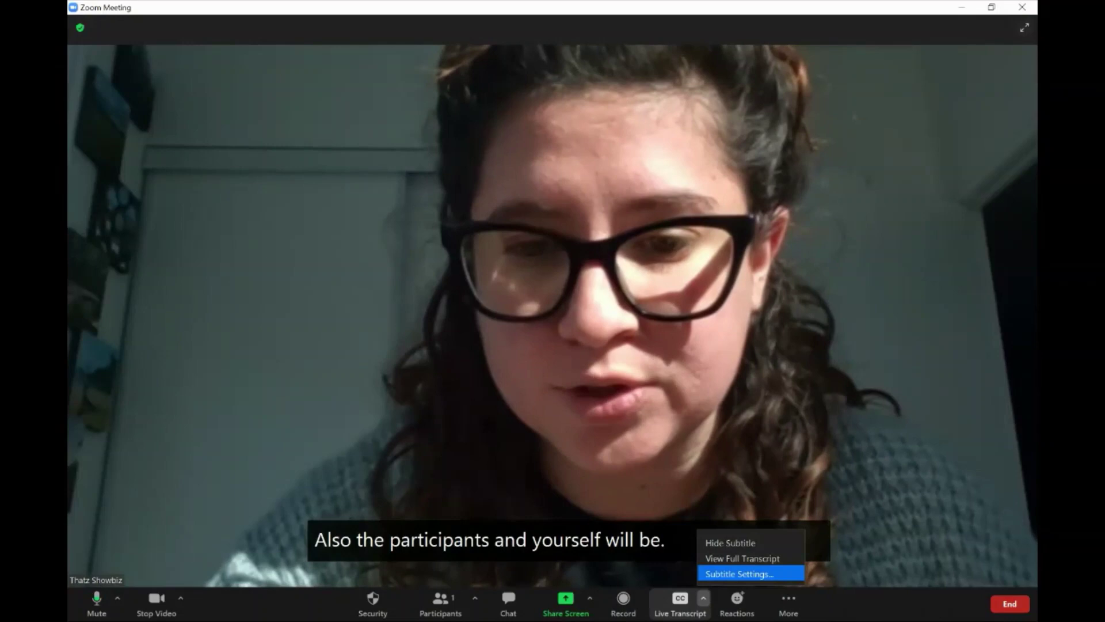
Step: Set the Closed Caption Font Size slider in Subtitle Settings to 31, then close Settings
left_click(715, 576)
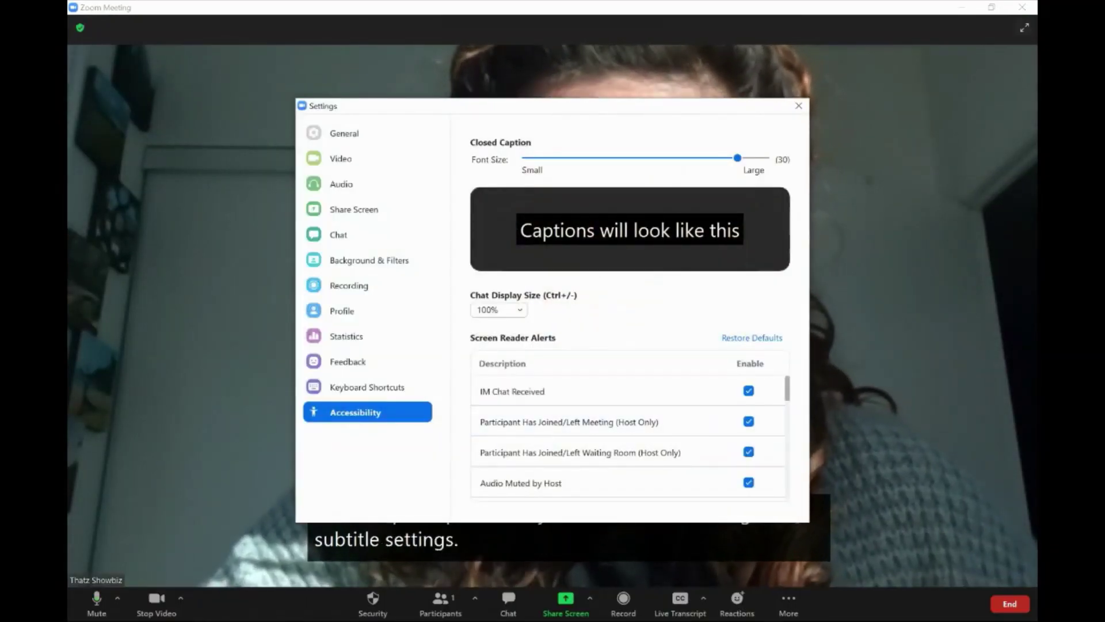
key("Right")
key("Right")
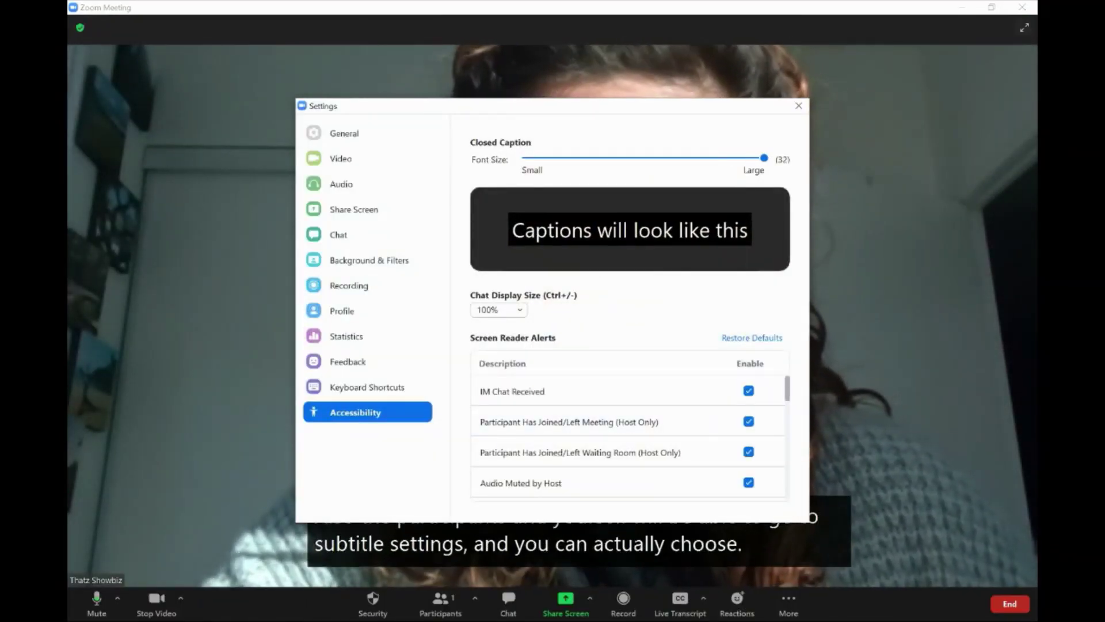
key("Left")
key("Left")
key("Left")
key("Left")
key("Left")
key("Left")
key("Left")
key("Left")
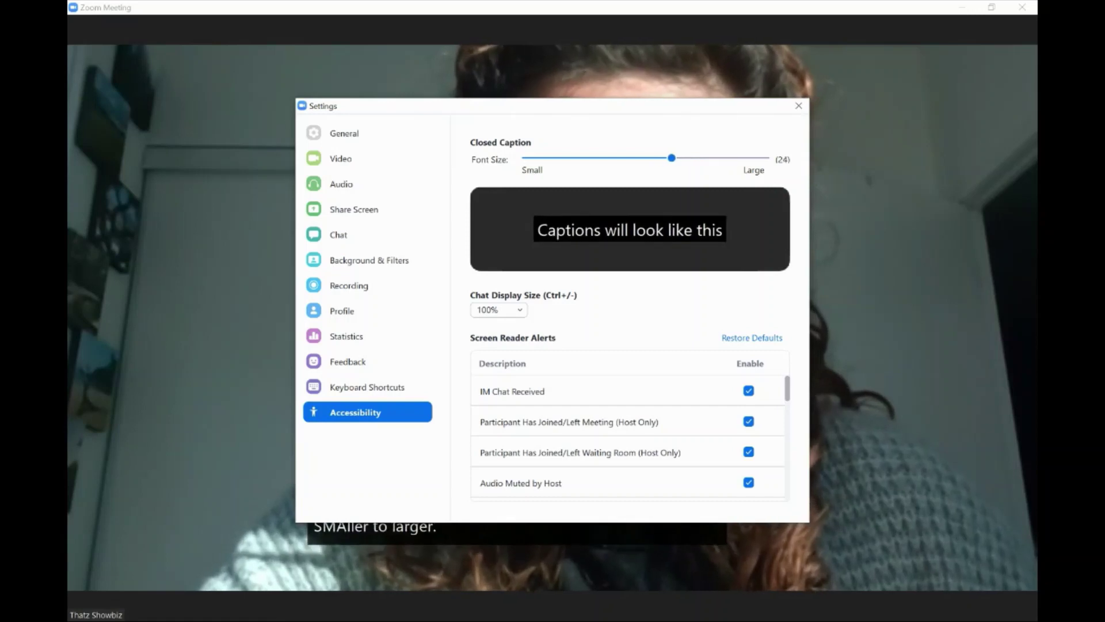
key("Right")
key("Right")
key("Right")
key("Right")
key("Right")
key("Right")
key("Left")
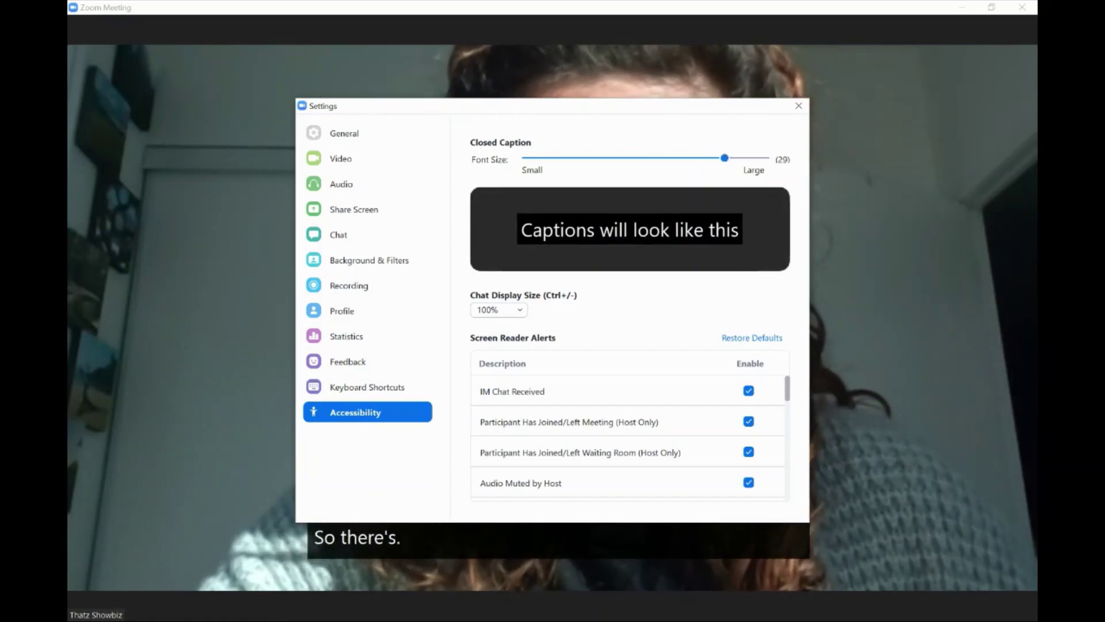
key("Left")
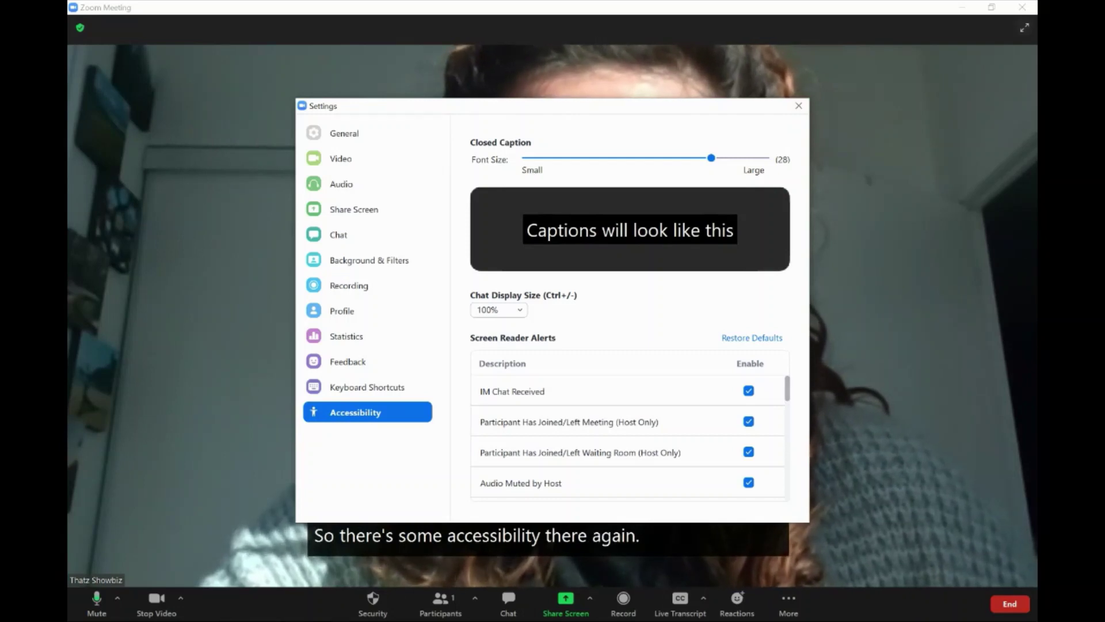
key("Right")
key("Right")
key("Right")
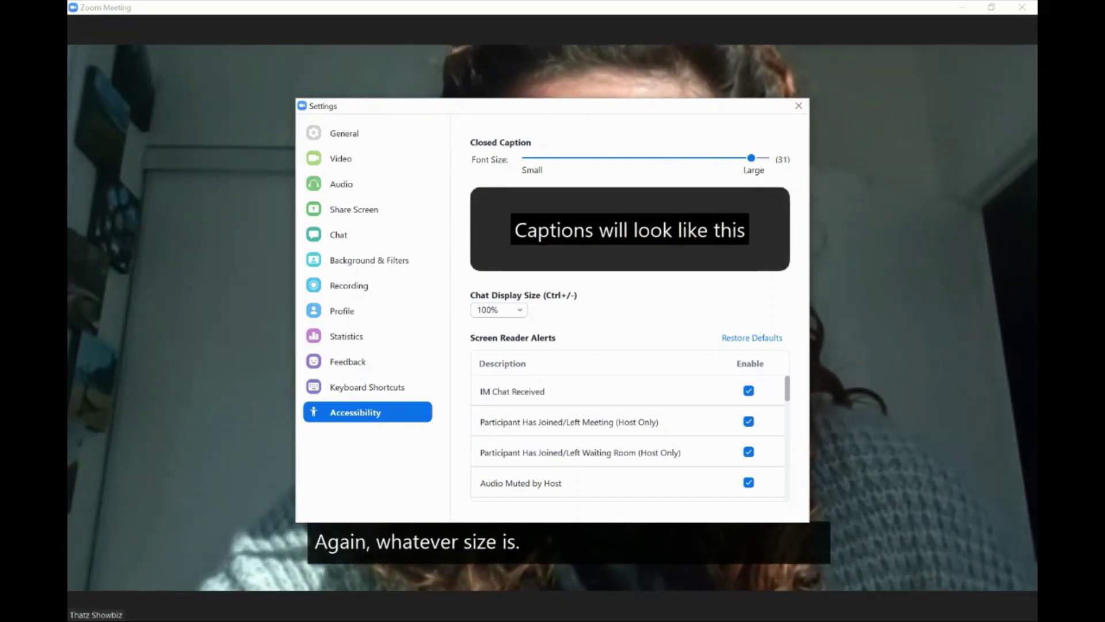
left_click(798, 106)
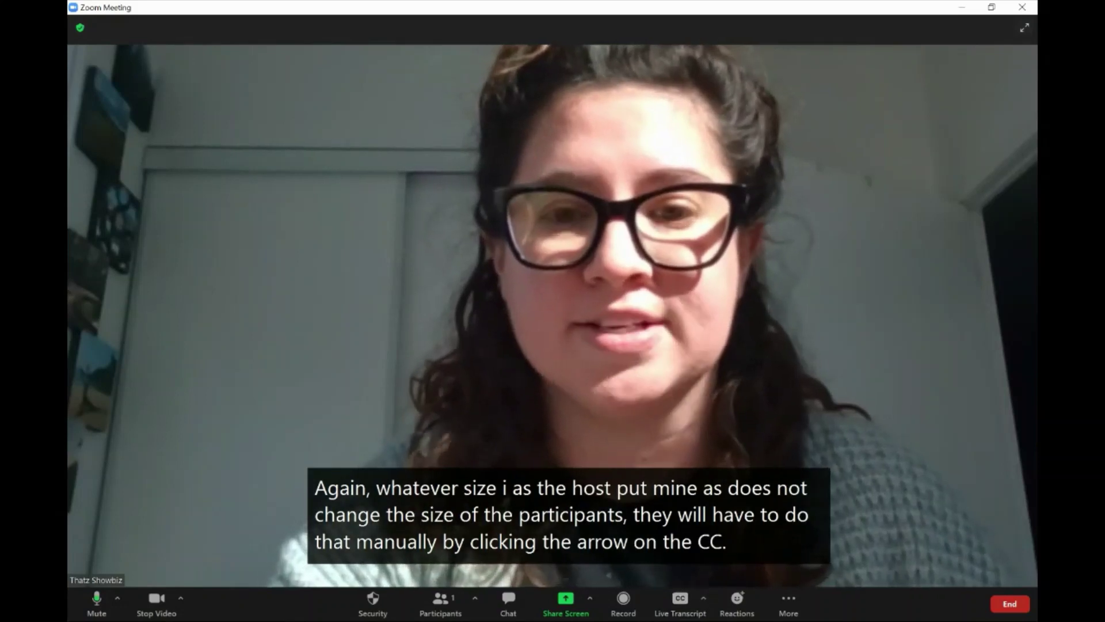
Step: Open View Full Transcript and scroll the Transcript panel down to the latest lines
left_click(703, 600)
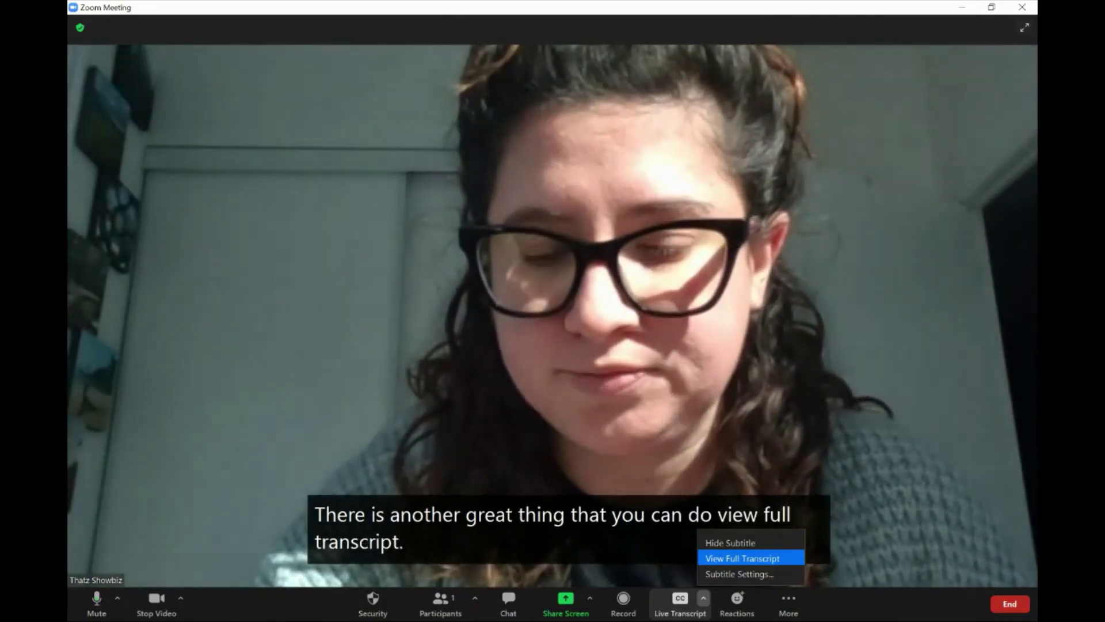
left_click(727, 559)
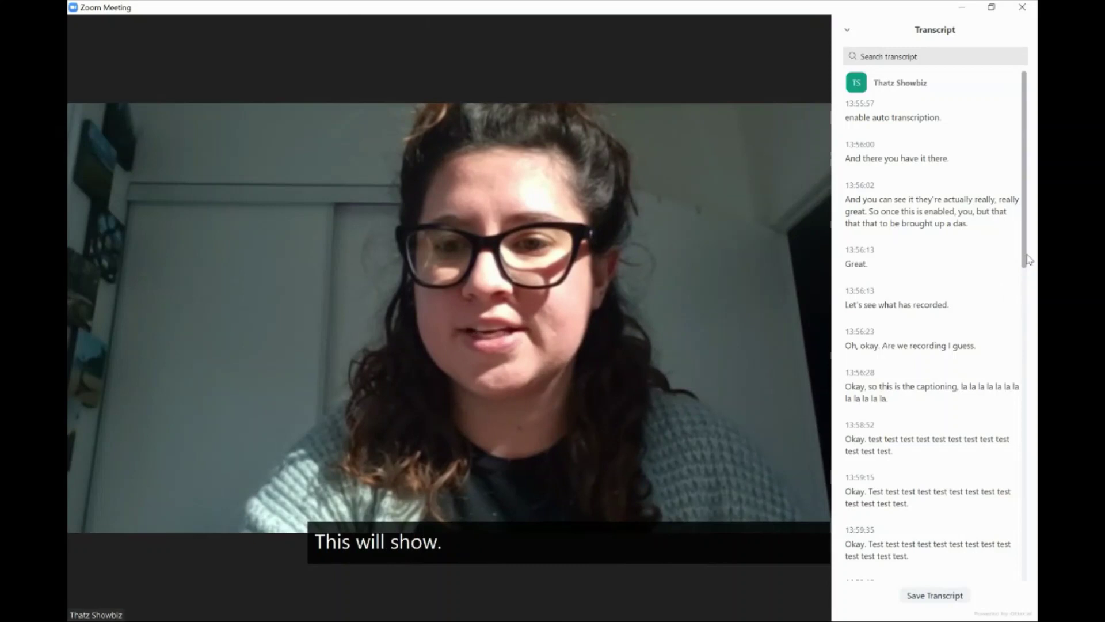
left_click_drag(1026, 259, 1024, 605)
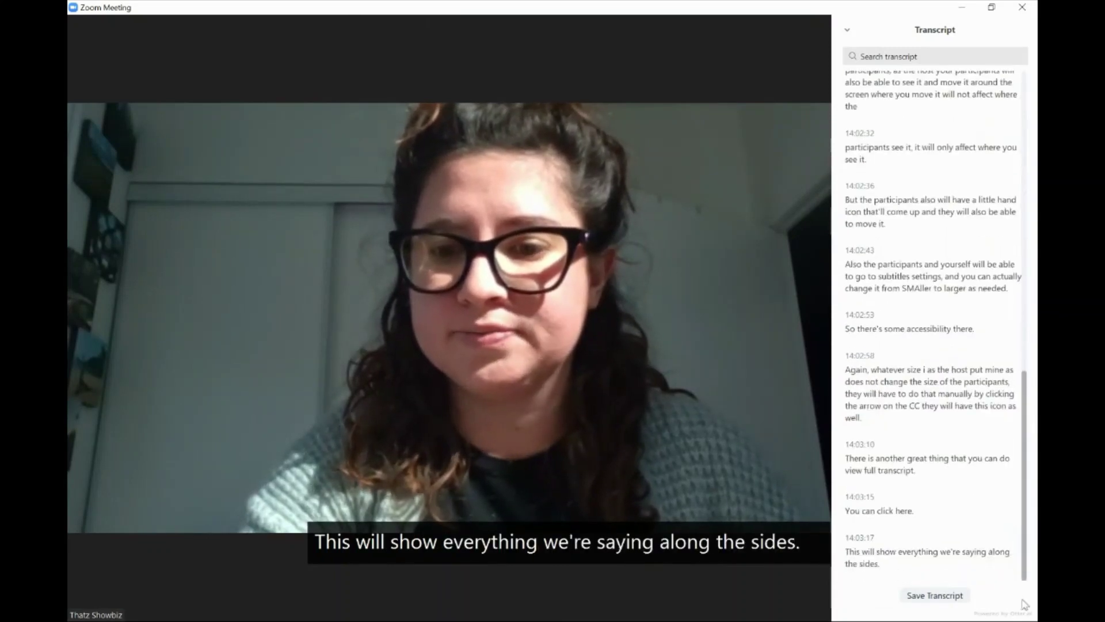